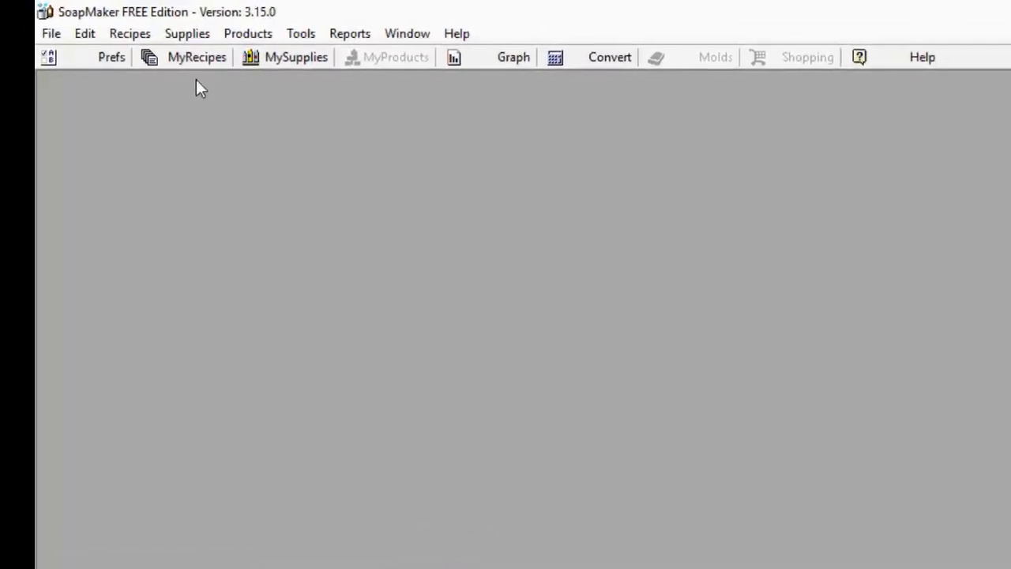
Open the recipe collection and create a new Solid Soap (NaOH) recipe
{"action": "left_click", "coordinate": [194, 57]}
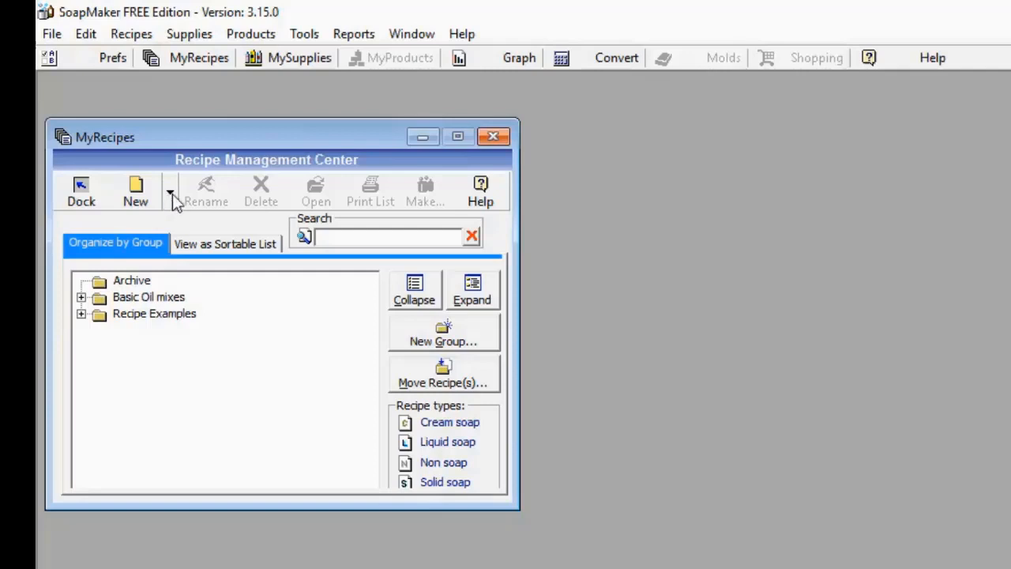
{"action": "left_click", "coordinate": [171, 193]}
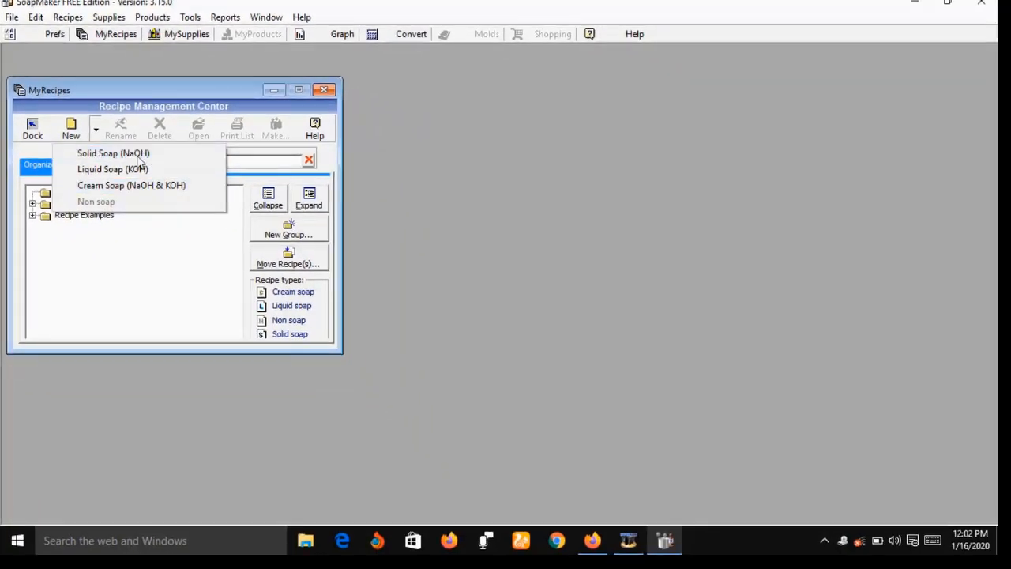
{"action": "left_click", "coordinate": [137, 154]}
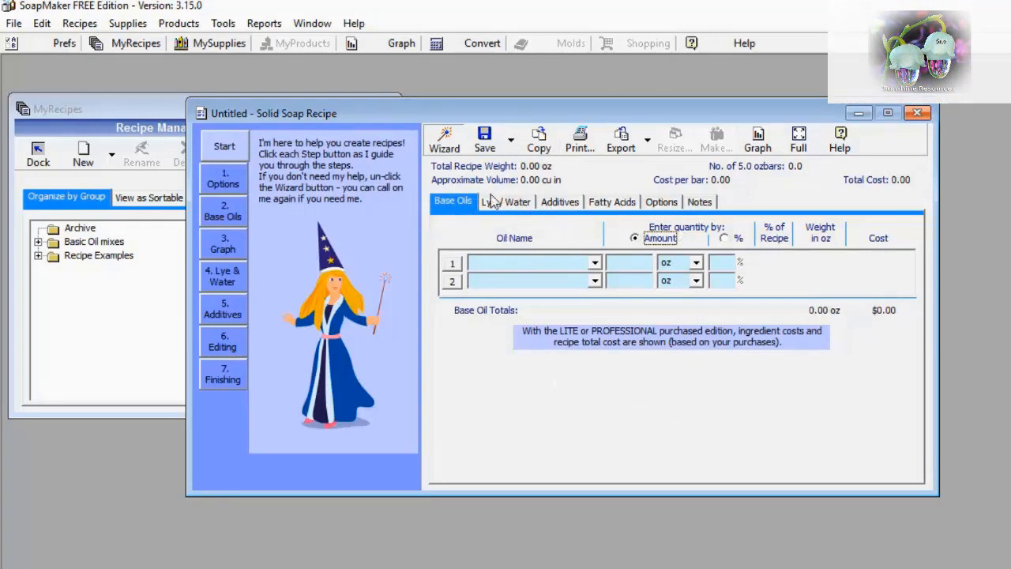
Set the recipe's water volume and recipe volume units to ml and its calculated weight units to gr
{"action": "left_click", "coordinate": [661, 203]}
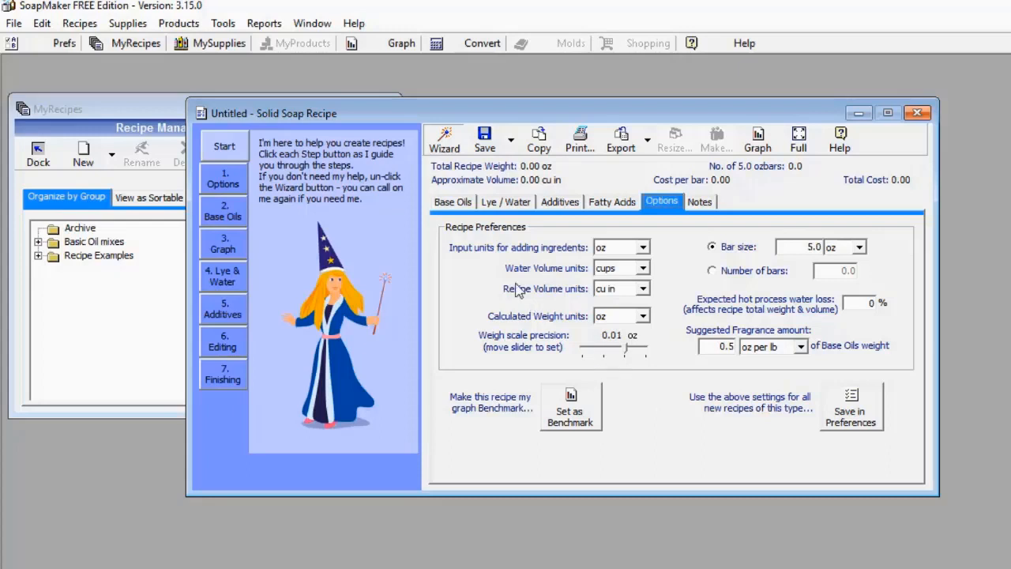
{"action": "left_click", "coordinate": [644, 269]}
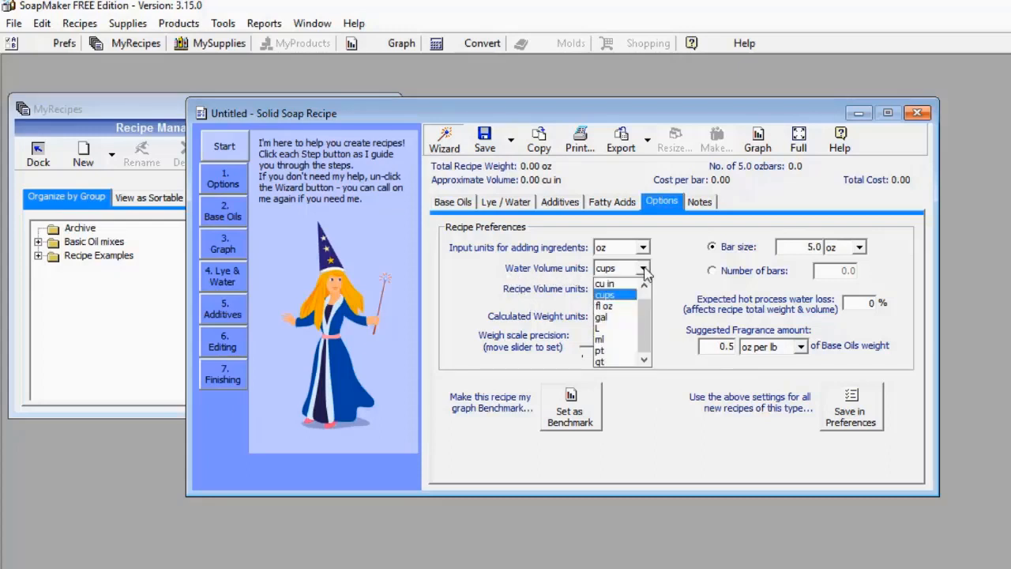
{"action": "left_click", "coordinate": [619, 340]}
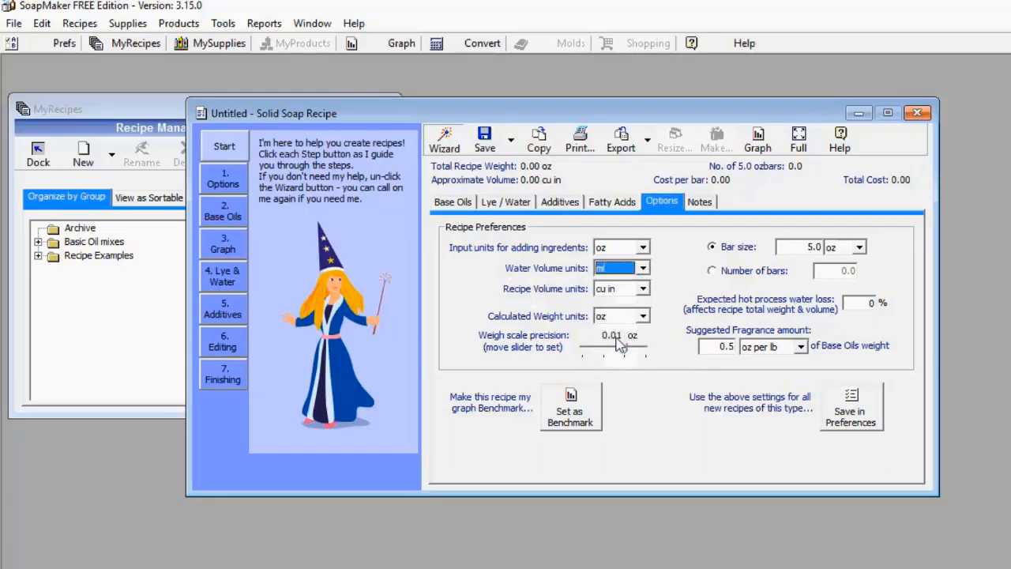
{"action": "left_click", "coordinate": [644, 289]}
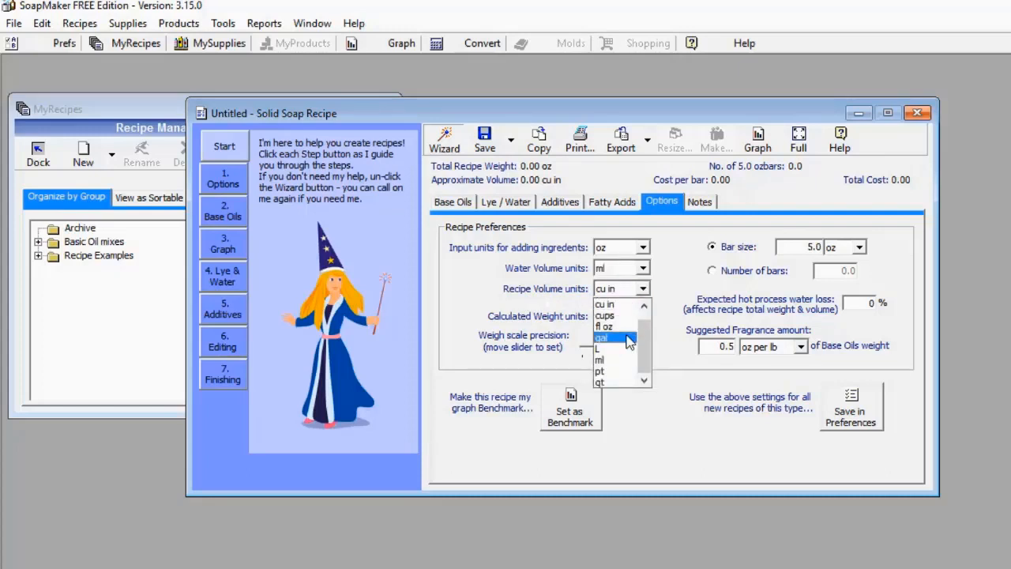
{"action": "left_click", "coordinate": [622, 361]}
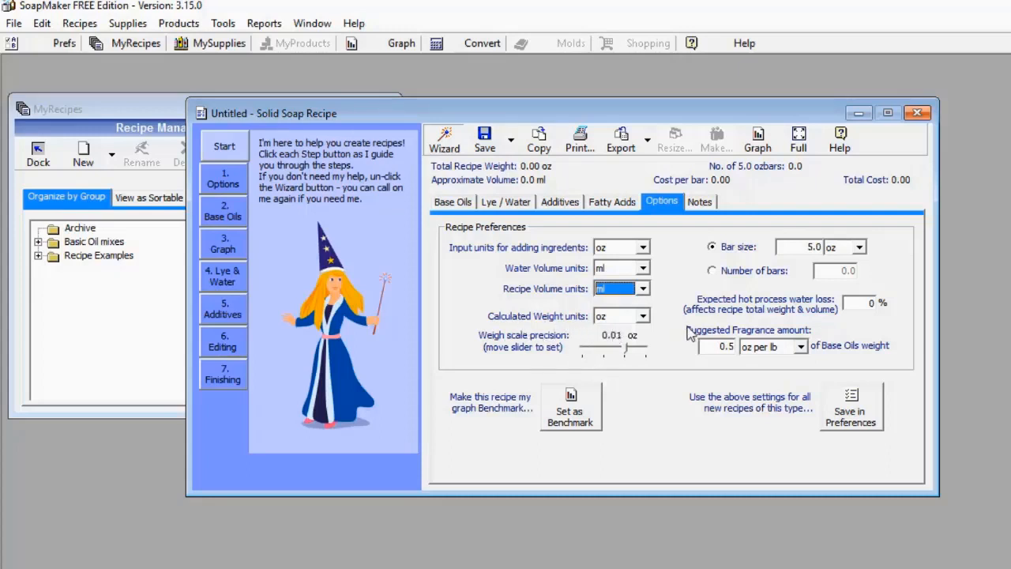
{"action": "left_click", "coordinate": [644, 316]}
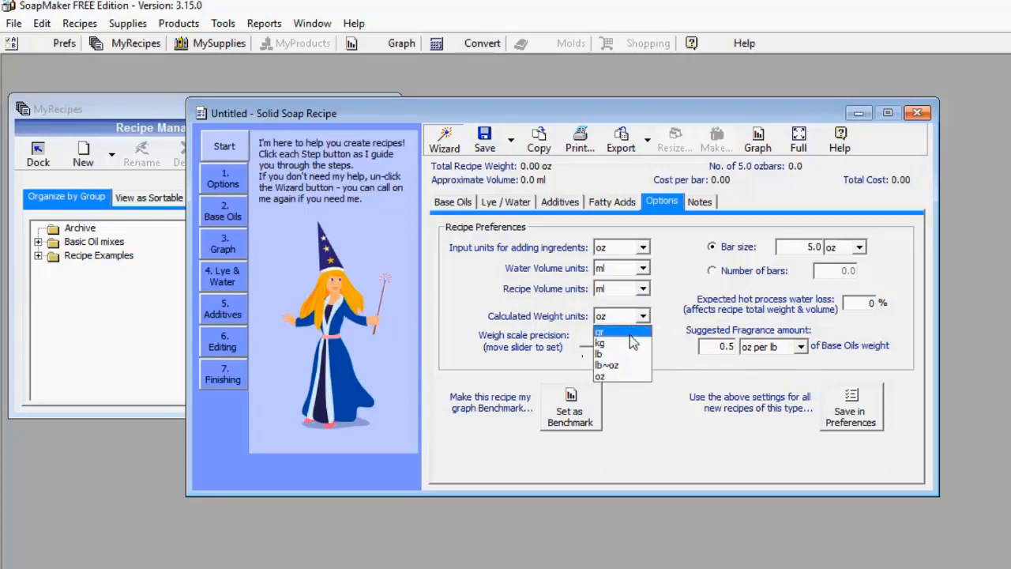
{"action": "left_click", "coordinate": [629, 335]}
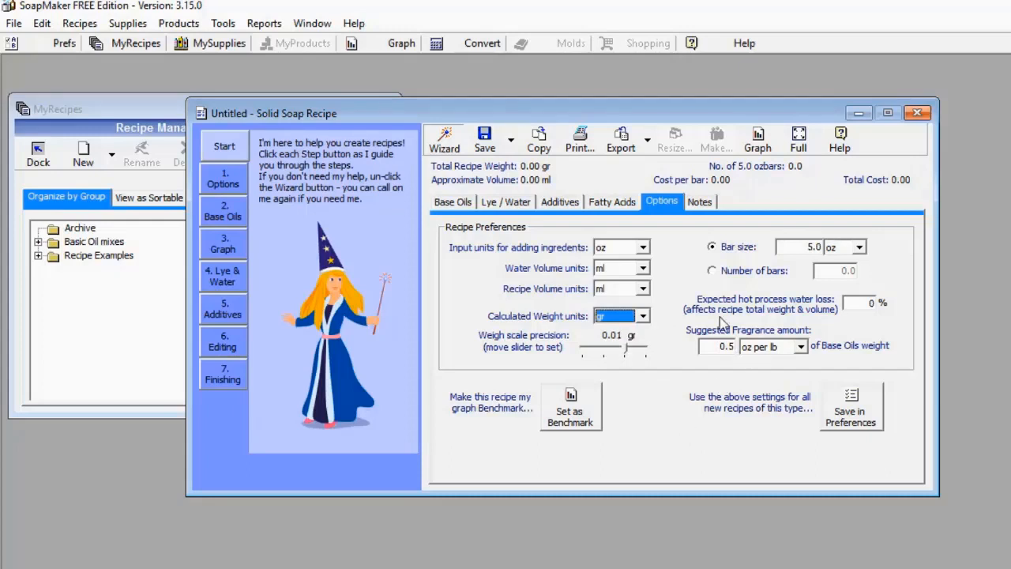
Add Palm Kernel as the first base oil and Olive as the second
{"action": "left_click", "coordinate": [446, 203]}
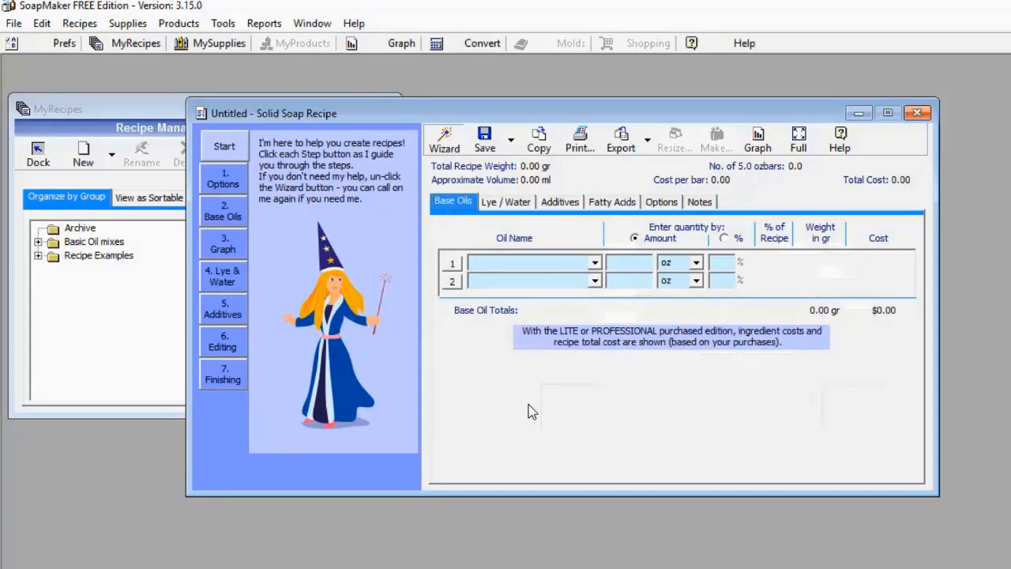
{"action": "left_click", "coordinate": [595, 262]}
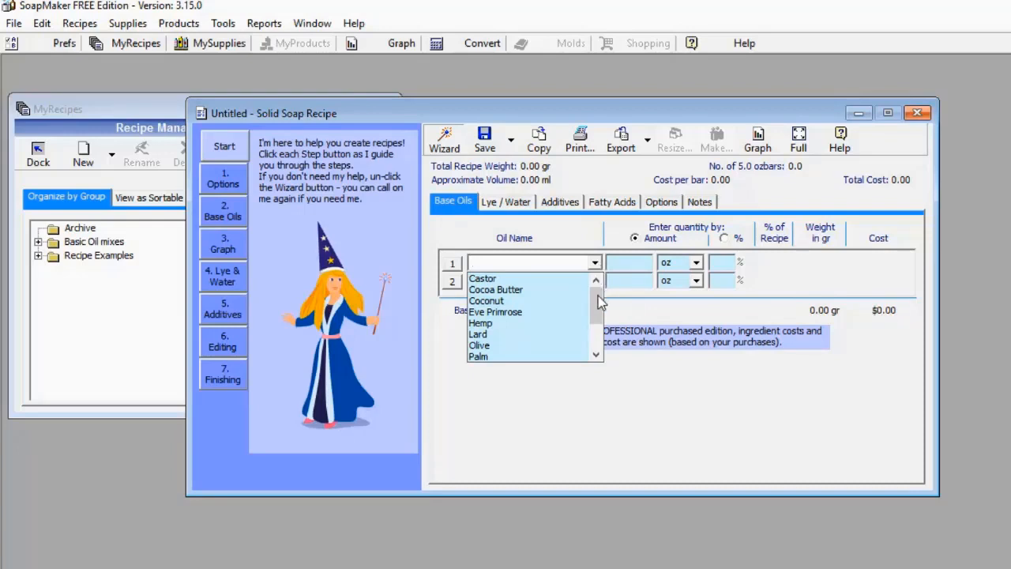
{"action": "mouse_move", "coordinate": [598, 294]}
{"action": "left_mouse_down"}
{"action": "mouse_move", "coordinate": [600, 331]}
{"action": "mouse_move", "coordinate": [601, 277]}
{"action": "mouse_move", "coordinate": [600, 311]}
{"action": "left_mouse_up"}
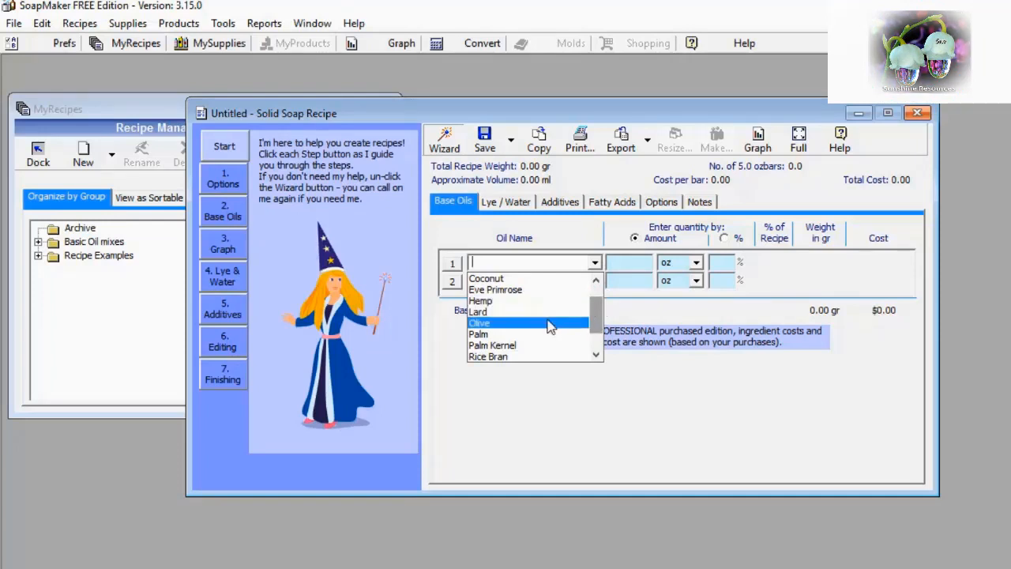
{"action": "left_click", "coordinate": [537, 346]}
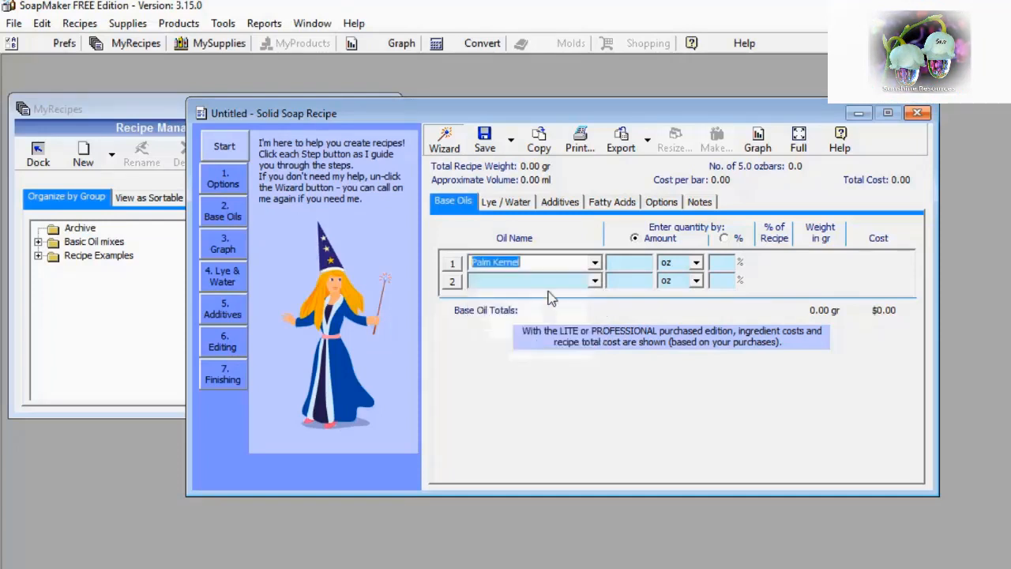
{"action": "left_click", "coordinate": [595, 281]}
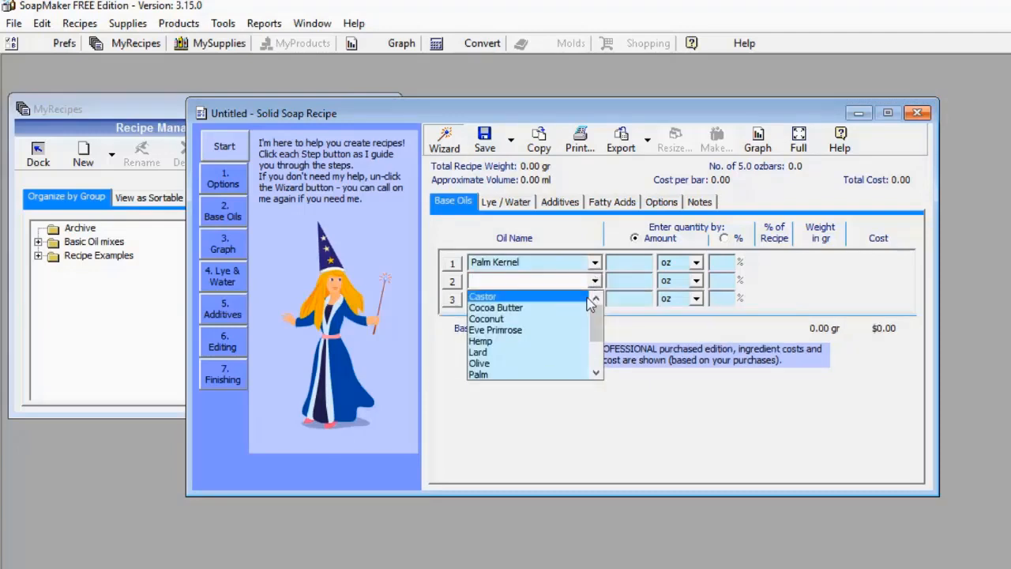
{"action": "left_click", "coordinate": [549, 365]}
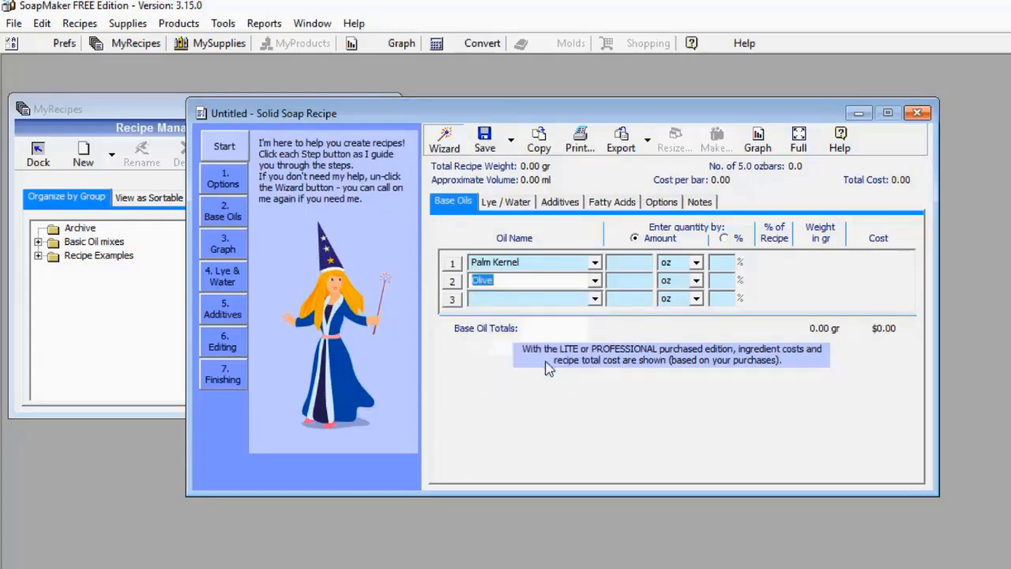
Change the quantity units of the Palm Kernel and Olive oils to ml
{"action": "left_click", "coordinate": [625, 263]}
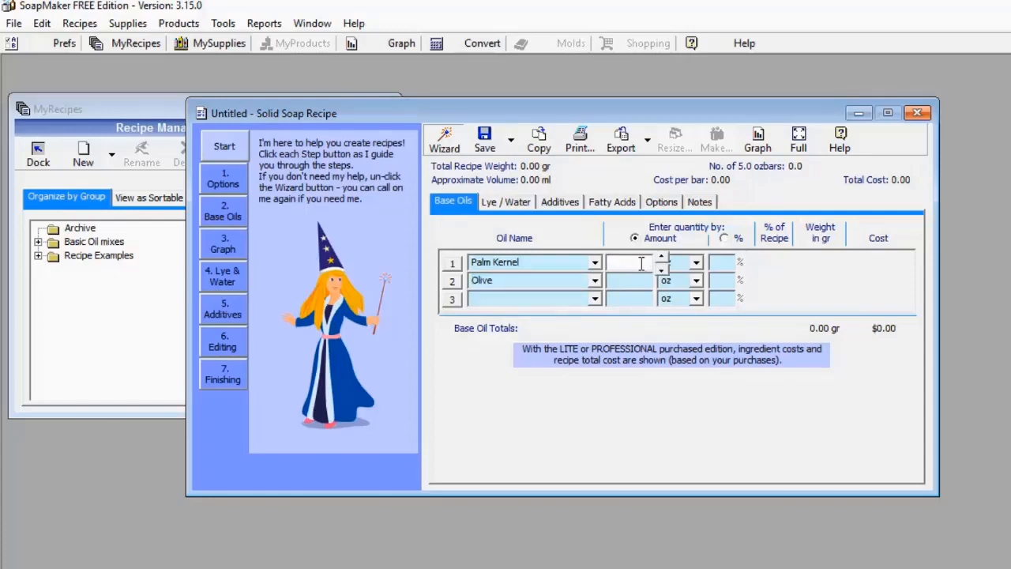
{"action": "left_click", "coordinate": [697, 263]}
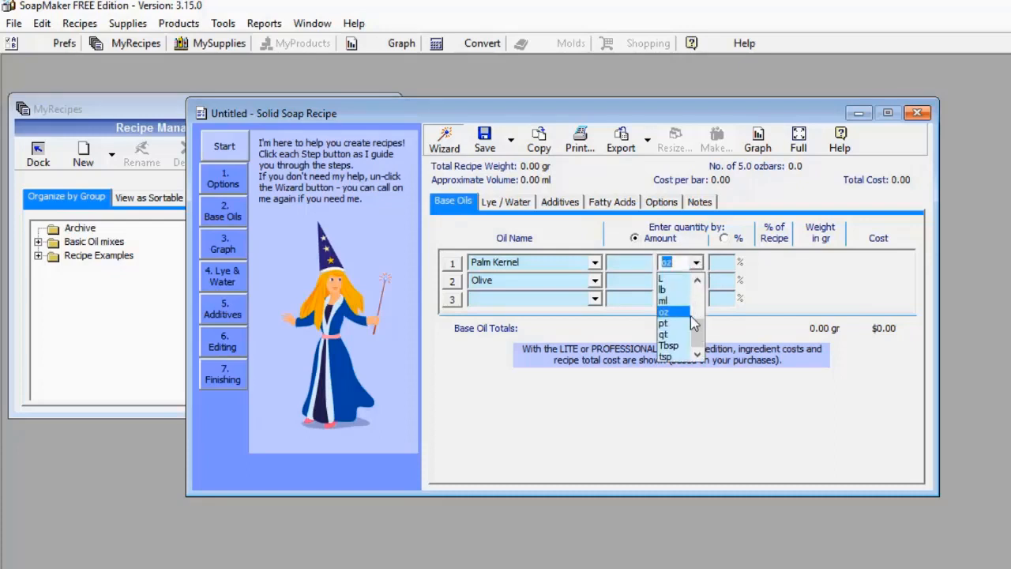
{"action": "left_click", "coordinate": [684, 299]}
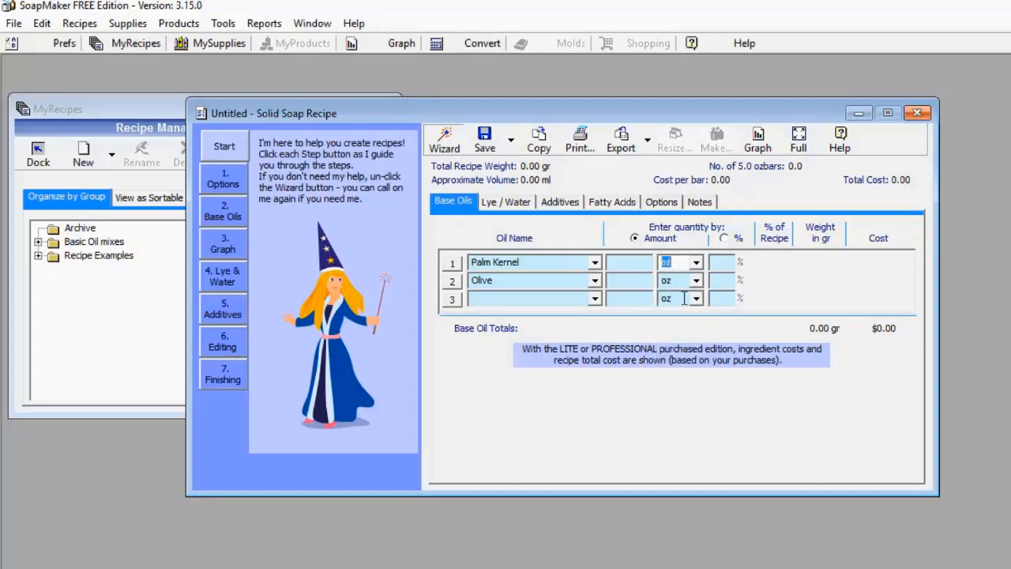
{"action": "left_click", "coordinate": [696, 281]}
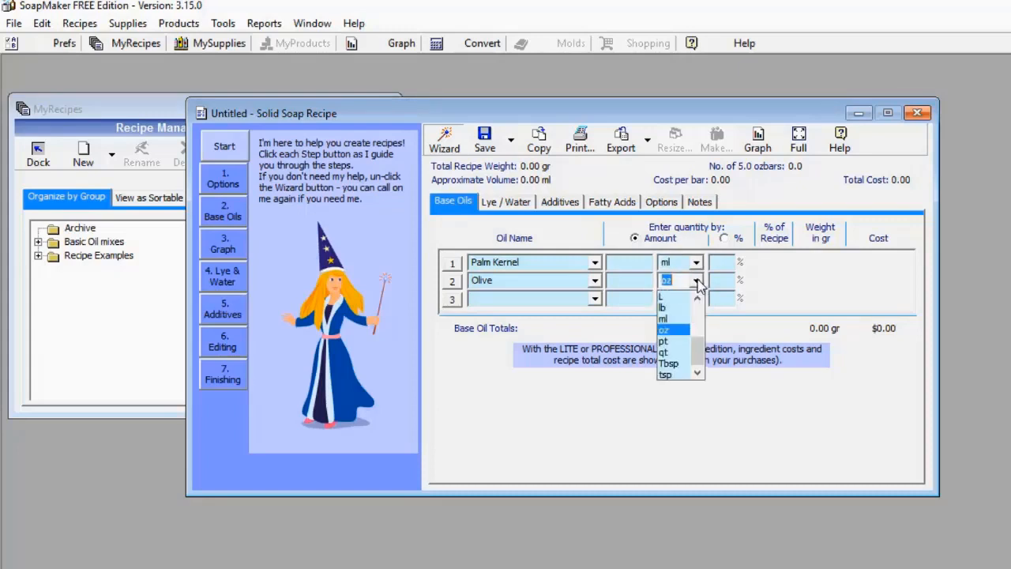
{"action": "left_click", "coordinate": [670, 318]}
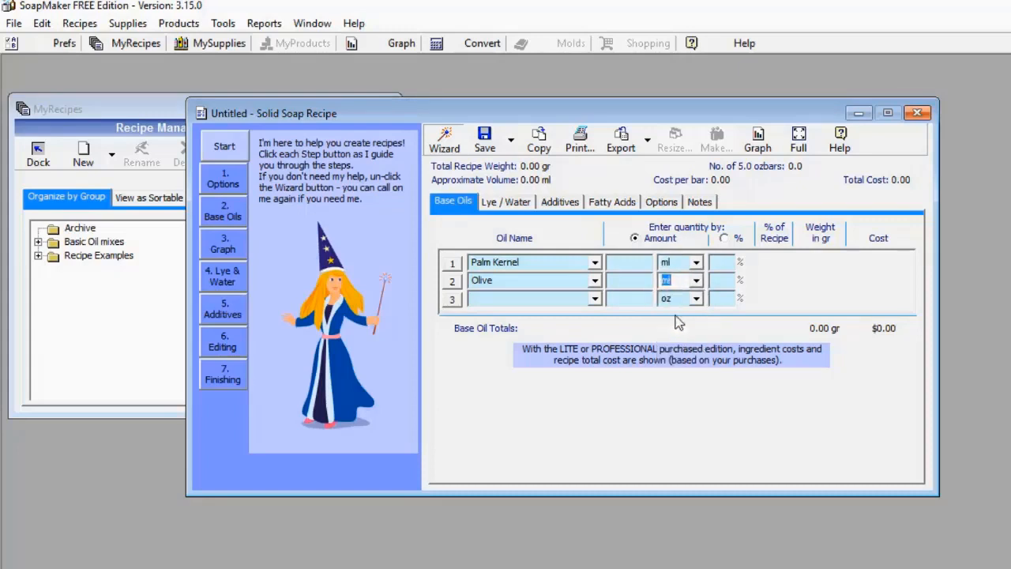
Enter amounts of 800 ml for Palm Kernel and 200 ml for Olive
{"action": "left_click", "coordinate": [625, 263]}
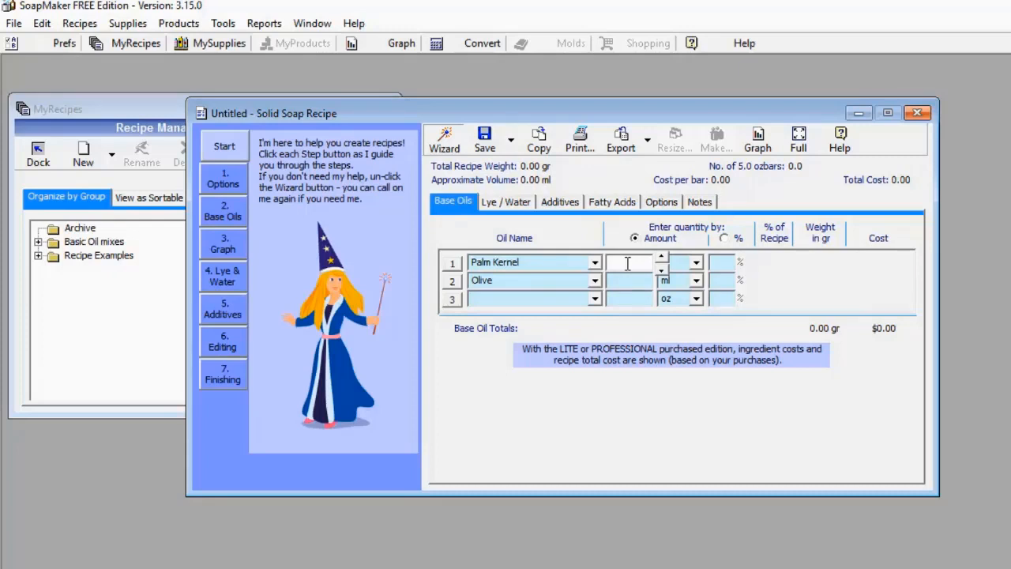
{"action": "type", "text": "800"}
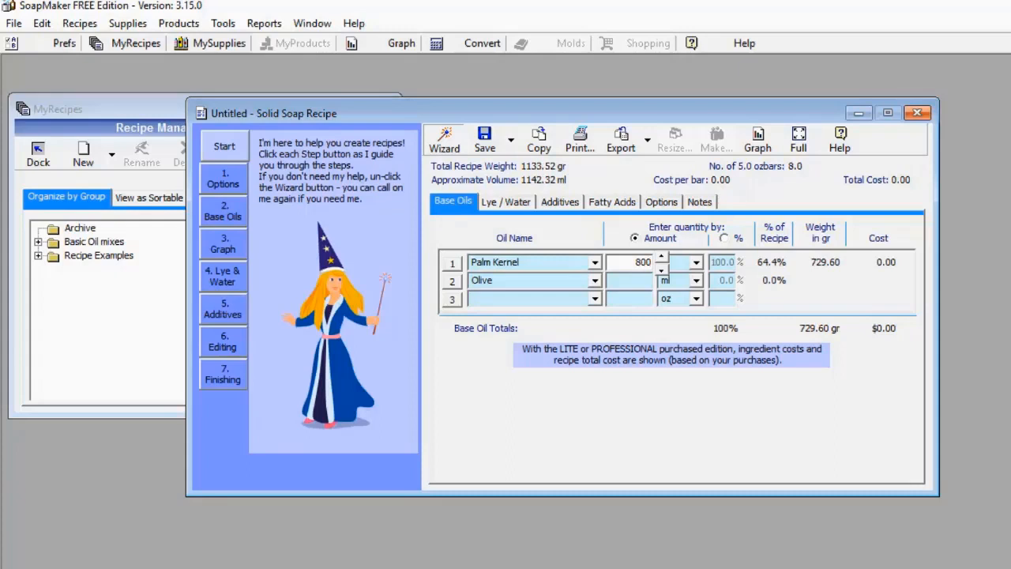
{"action": "left_click", "coordinate": [640, 281]}
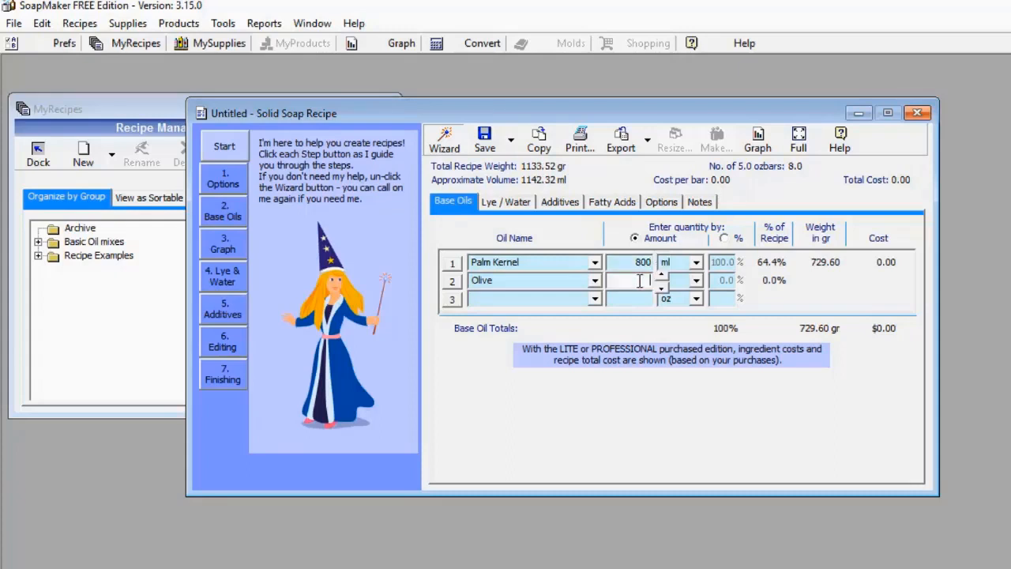
{"action": "type", "text": "200"}
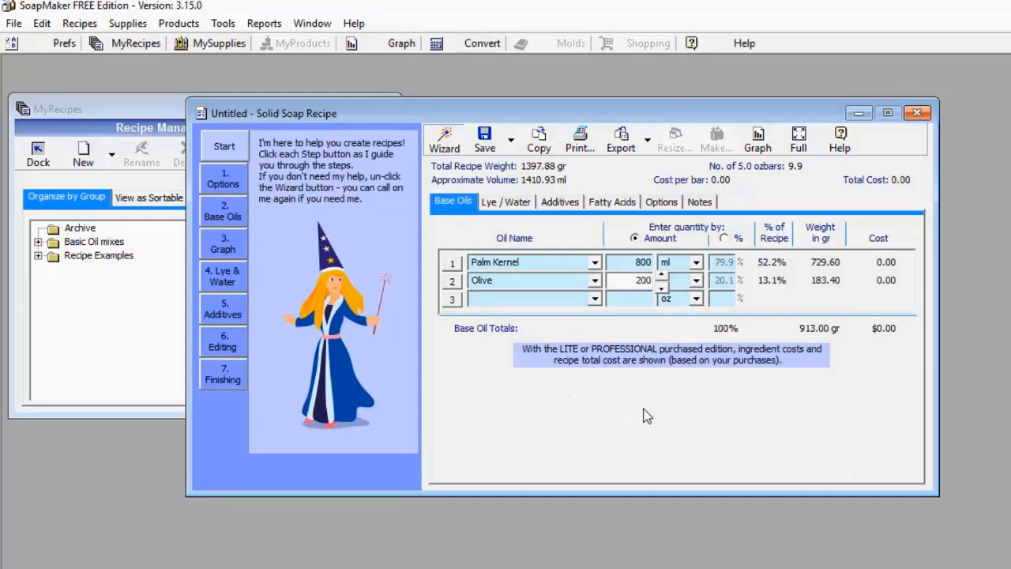
Choose Water/Lye Ratio as the water adjustment method and set the ratio to 300
{"action": "left_click", "coordinate": [499, 204]}
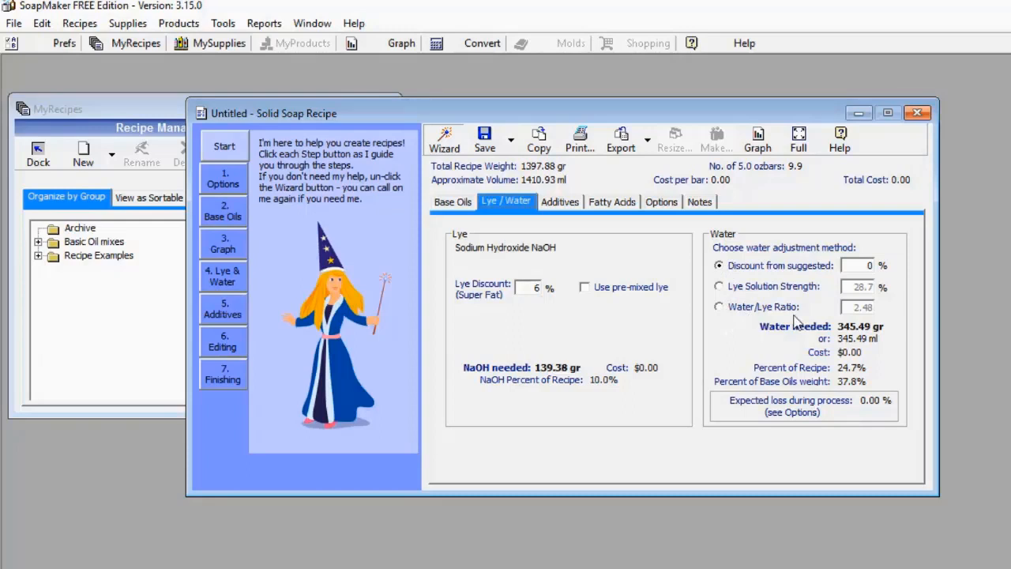
{"action": "left_click", "coordinate": [719, 308]}
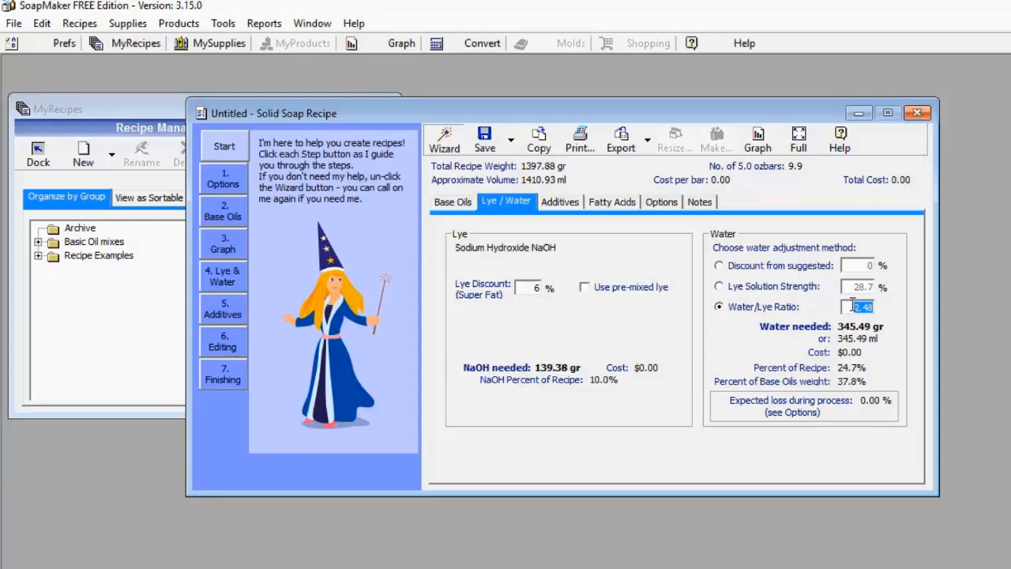
{"action": "type", "text": "300"}
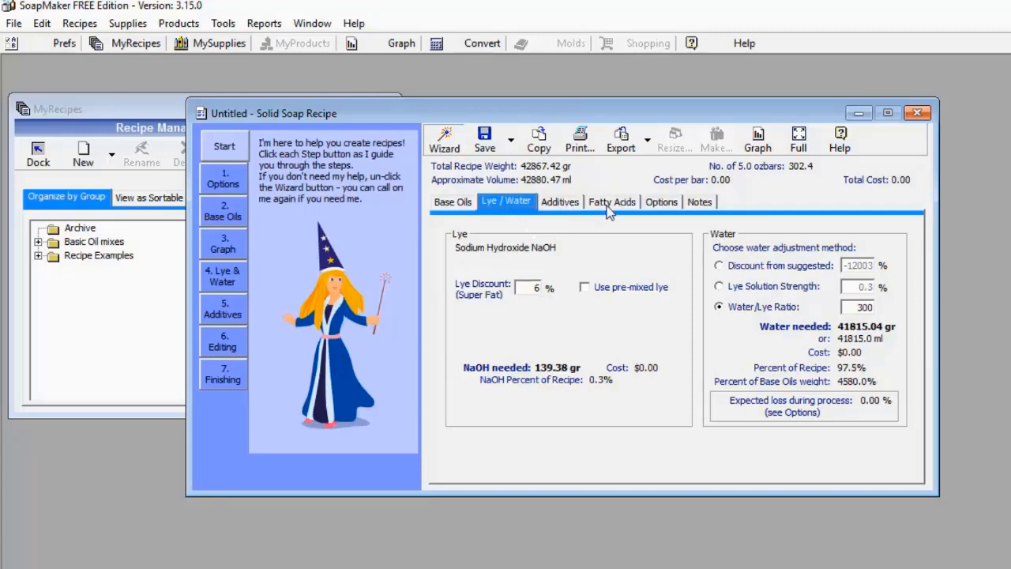
Review the available additive categories, the fatty acid composition, the recipe preferences and the notes area
{"action": "left_click", "coordinate": [560, 203]}
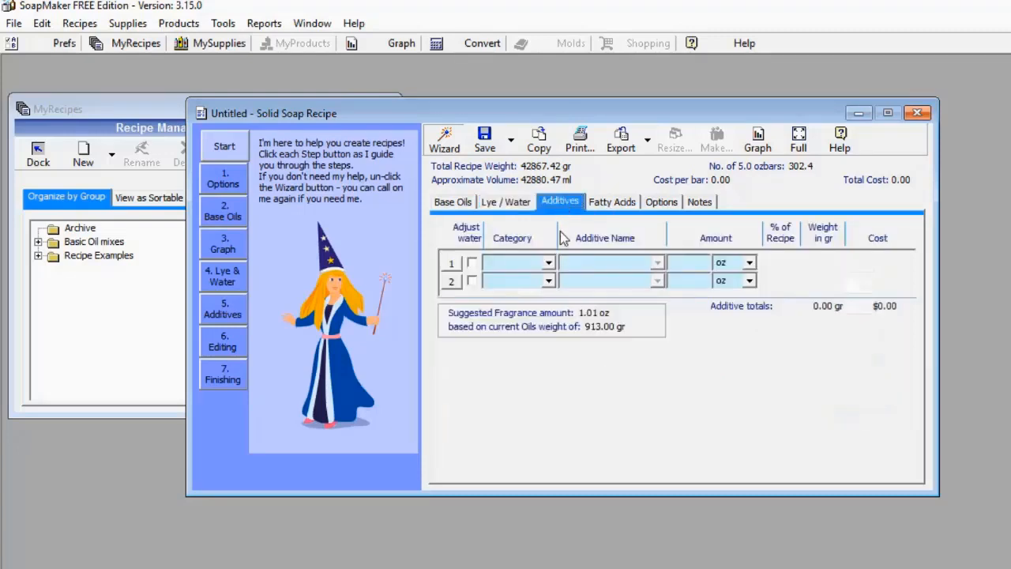
{"action": "left_click", "coordinate": [548, 263]}
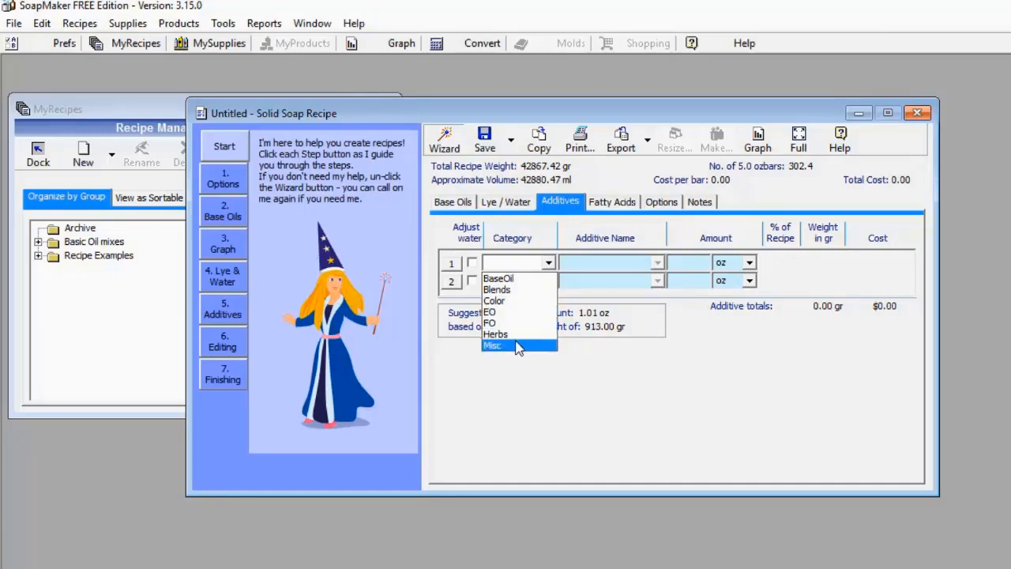
{"action": "left_click", "coordinate": [569, 362]}
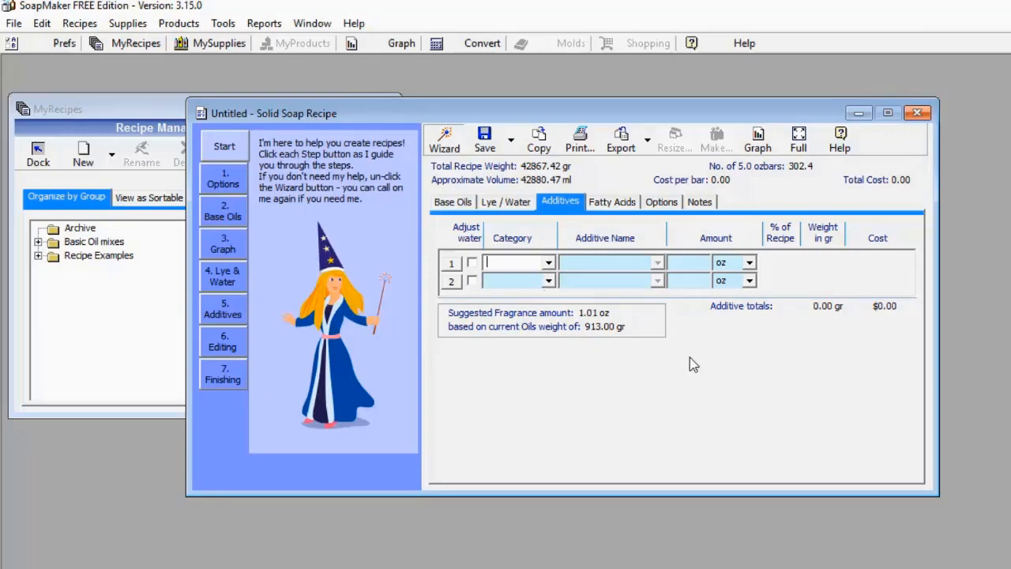
{"action": "left_click", "coordinate": [619, 204]}
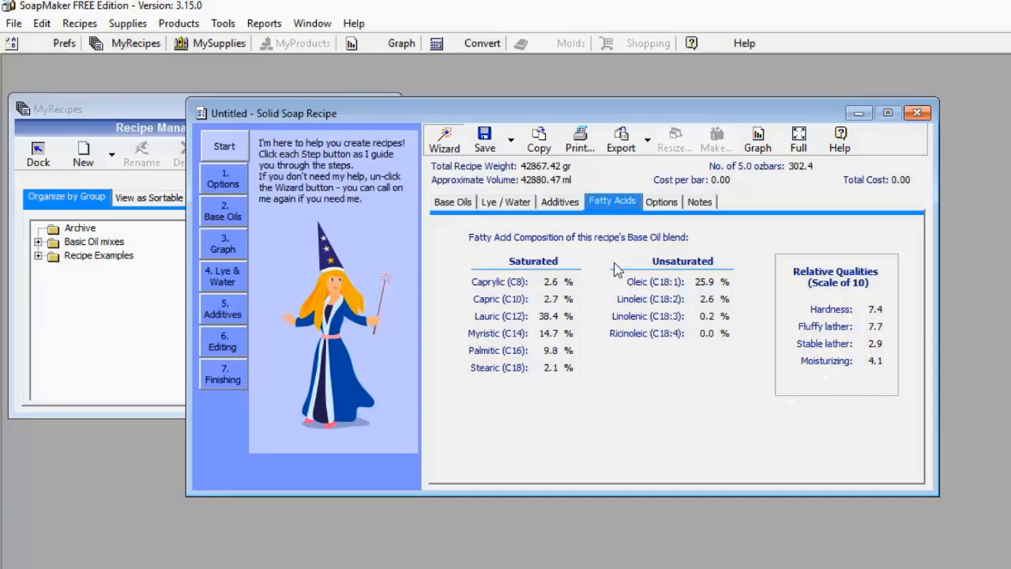
{"action": "left_click", "coordinate": [664, 203]}
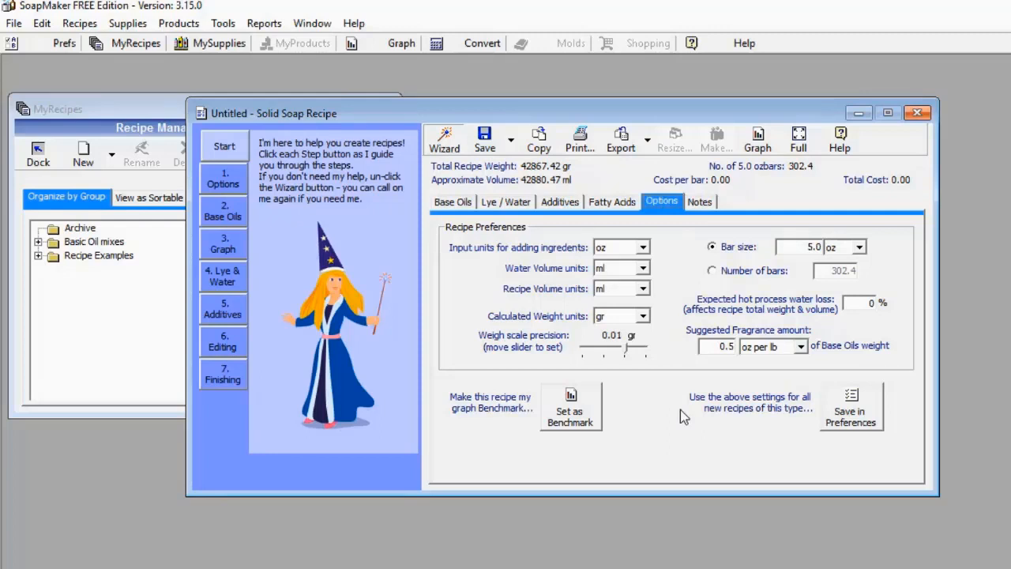
{"action": "left_click", "coordinate": [700, 203]}
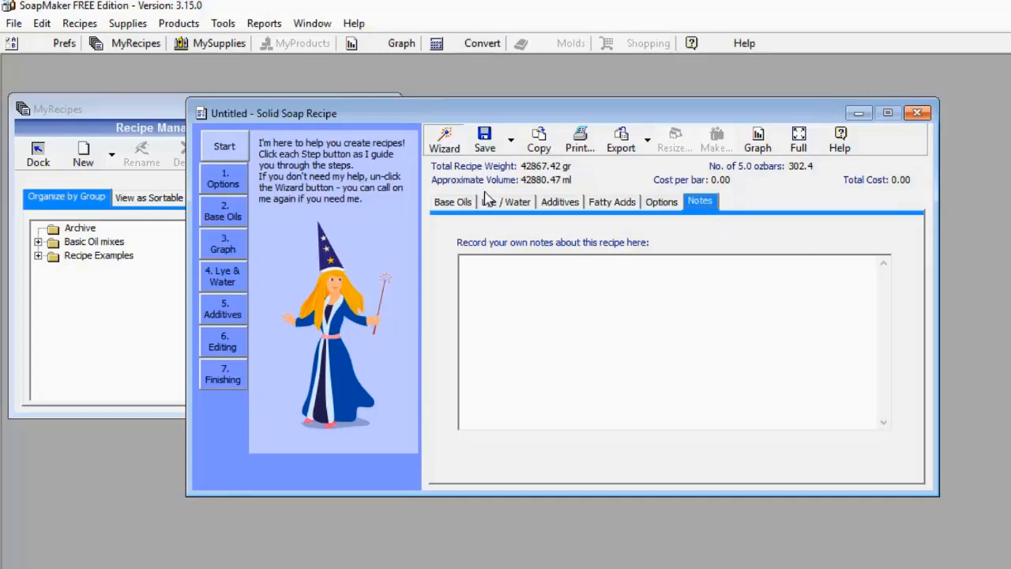
Examine the Predicted Soap Qualities graph, comparing the recipe's hardness and lather bars with the benchmark values
{"action": "left_click", "coordinate": [760, 142]}
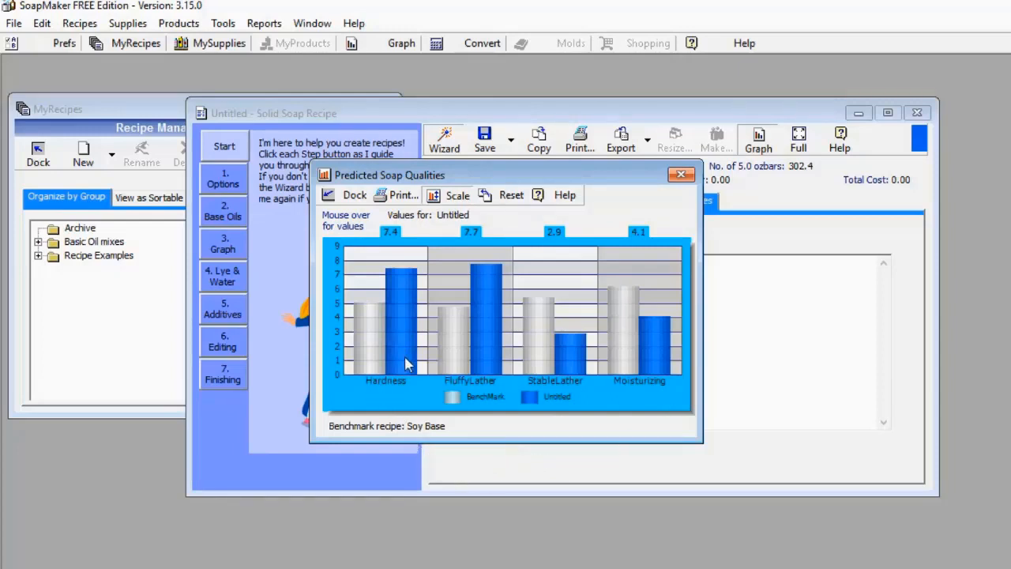
{"action": "mouse_move", "coordinate": [352, 362]}
{"action": "mouse_move", "coordinate": [413, 306]}
{"action": "mouse_move", "coordinate": [372, 332]}
{"action": "mouse_move", "coordinate": [379, 371]}
{"action": "mouse_move", "coordinate": [403, 328]}
{"action": "mouse_move", "coordinate": [475, 373]}
{"action": "mouse_move", "coordinate": [481, 329]}
{"action": "mouse_move", "coordinate": [478, 301]}
{"action": "left_click", "coordinate": [759, 141]}
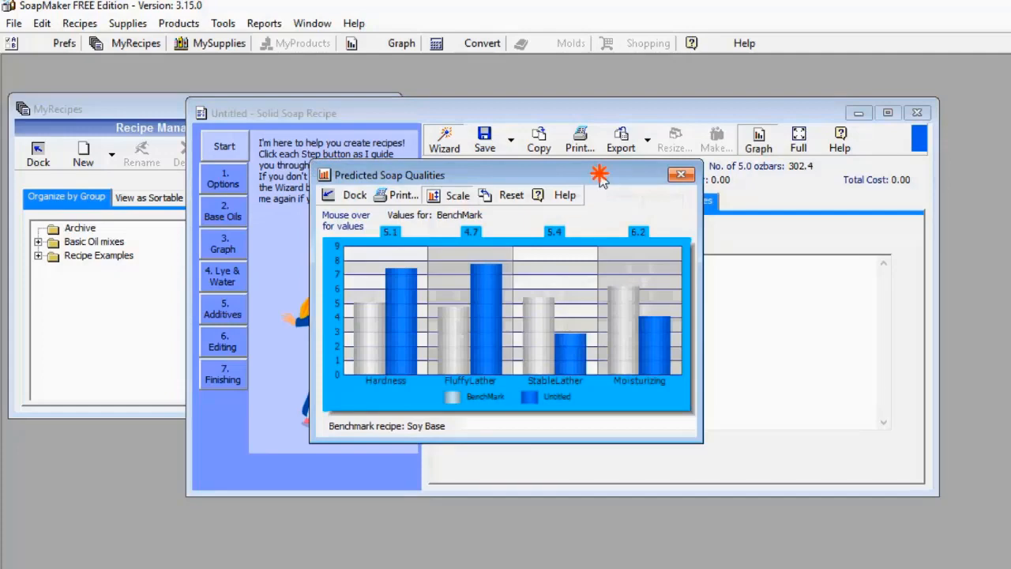
Move the Predicted Soap Qualities graph window clear of the recipe's totals and section tabs
{"action": "left_click_drag", "start_coordinate": [599, 175], "coordinate": [622, 182]}
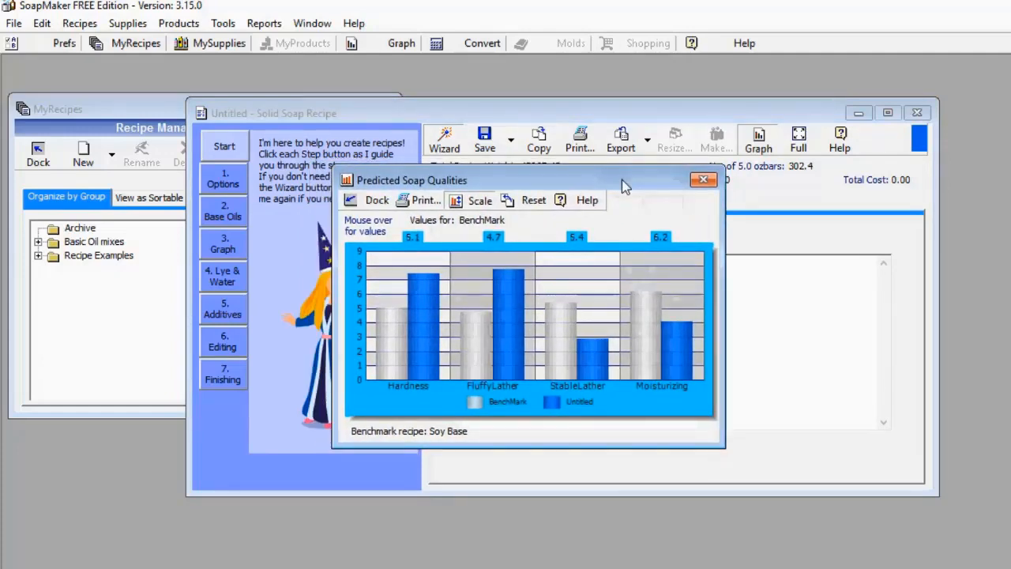
{"action": "left_click_drag", "start_coordinate": [622, 180], "coordinate": [642, 196]}
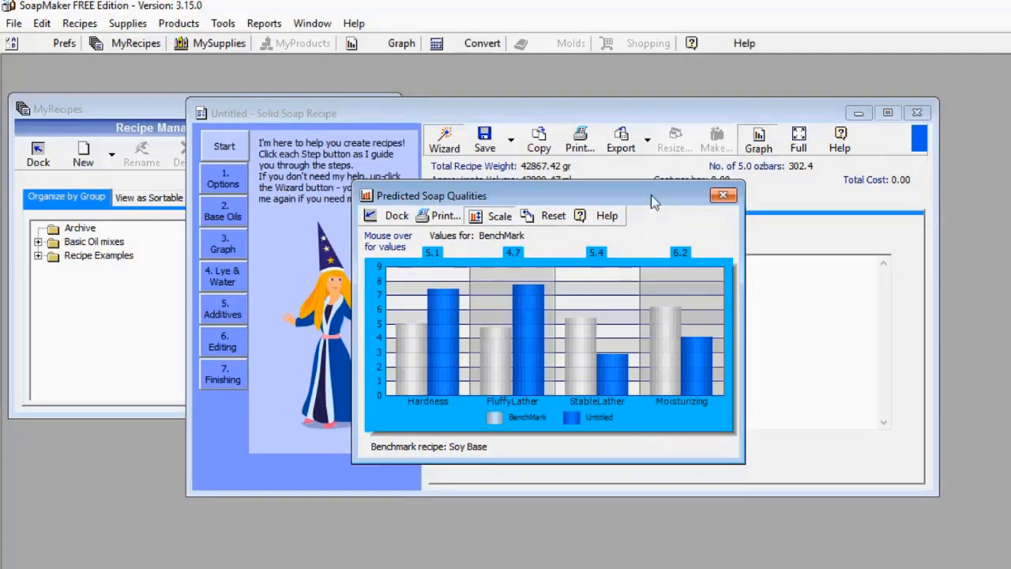
{"action": "left_click_drag", "start_coordinate": [651, 195], "coordinate": [633, 174]}
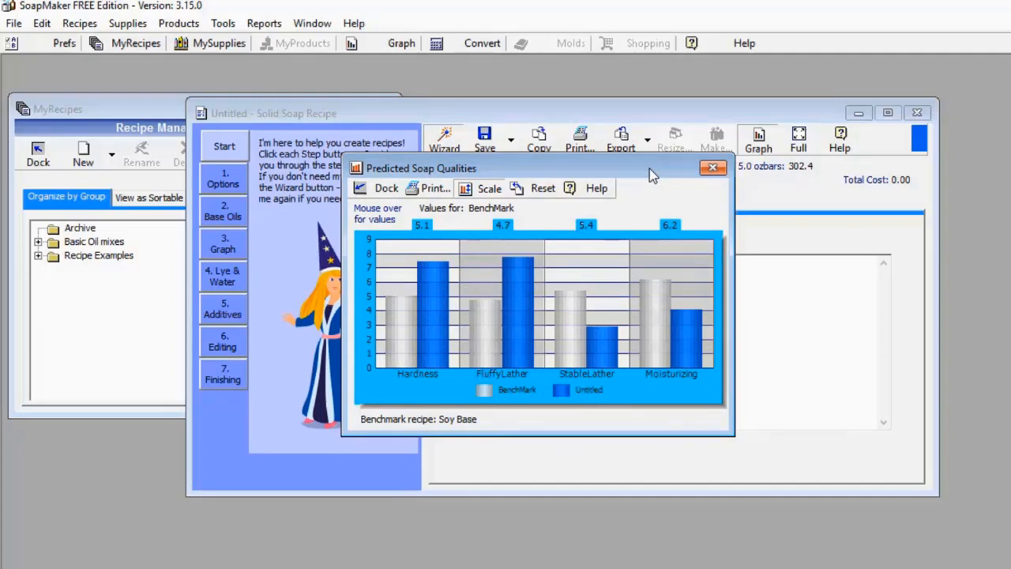
{"action": "left_click_drag", "start_coordinate": [649, 168], "coordinate": [704, 247]}
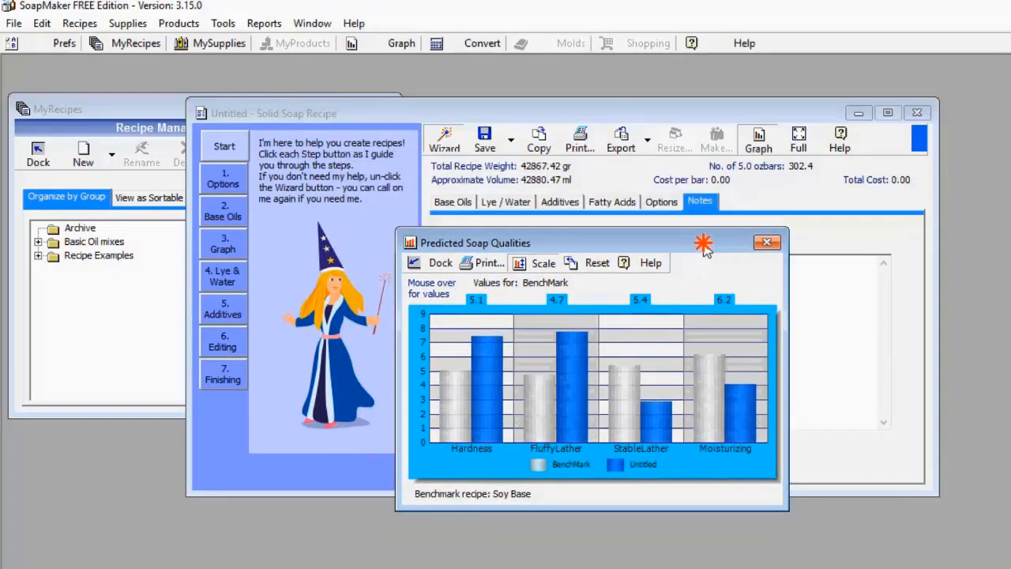